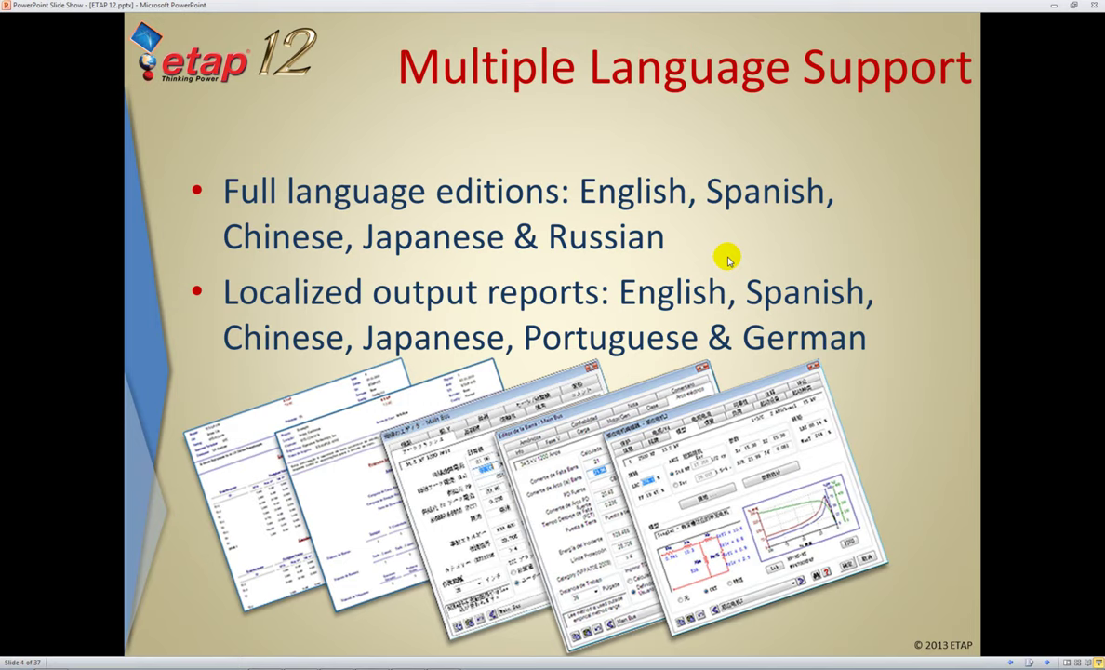
Step: Advance the slide show to slide 5, 'Single-Line Diagram Elements & Database'
left_click(728, 261)
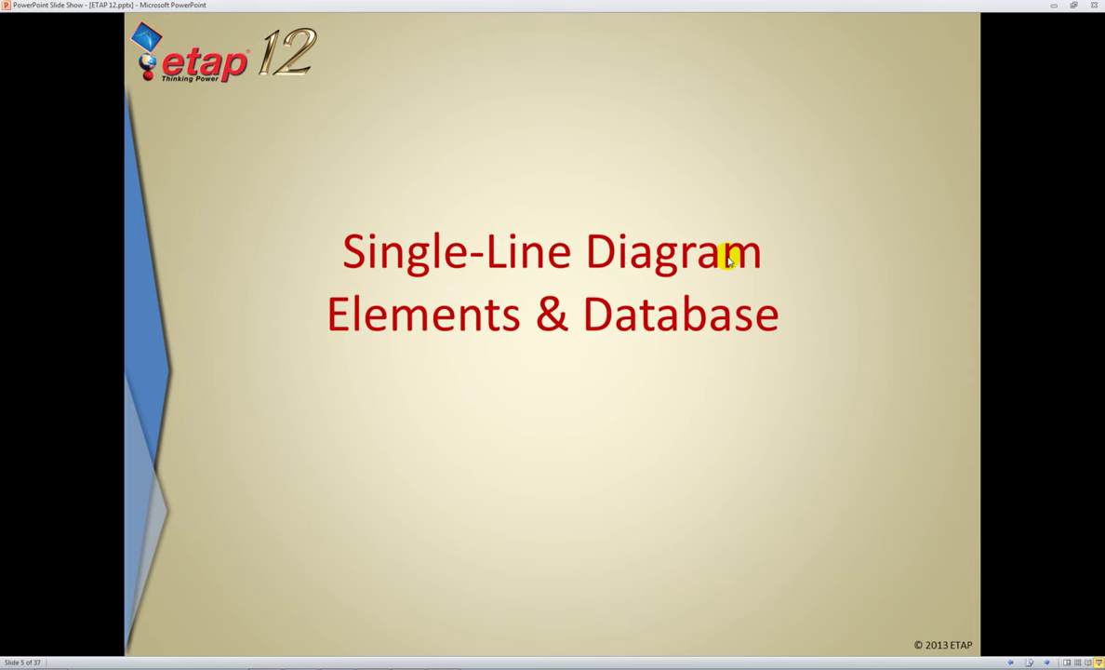
Step: Advance to the Automatic Connection slide, then switch to ETAP 12's Study View one-line diagram
left_click(729, 260)
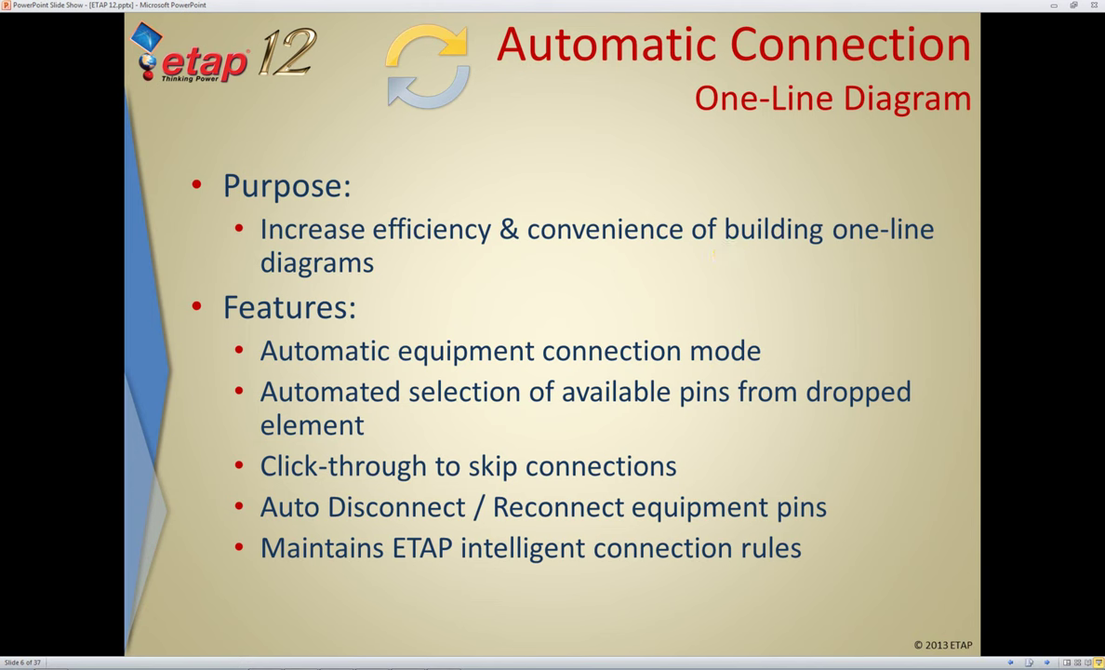
left_click(346, 667)
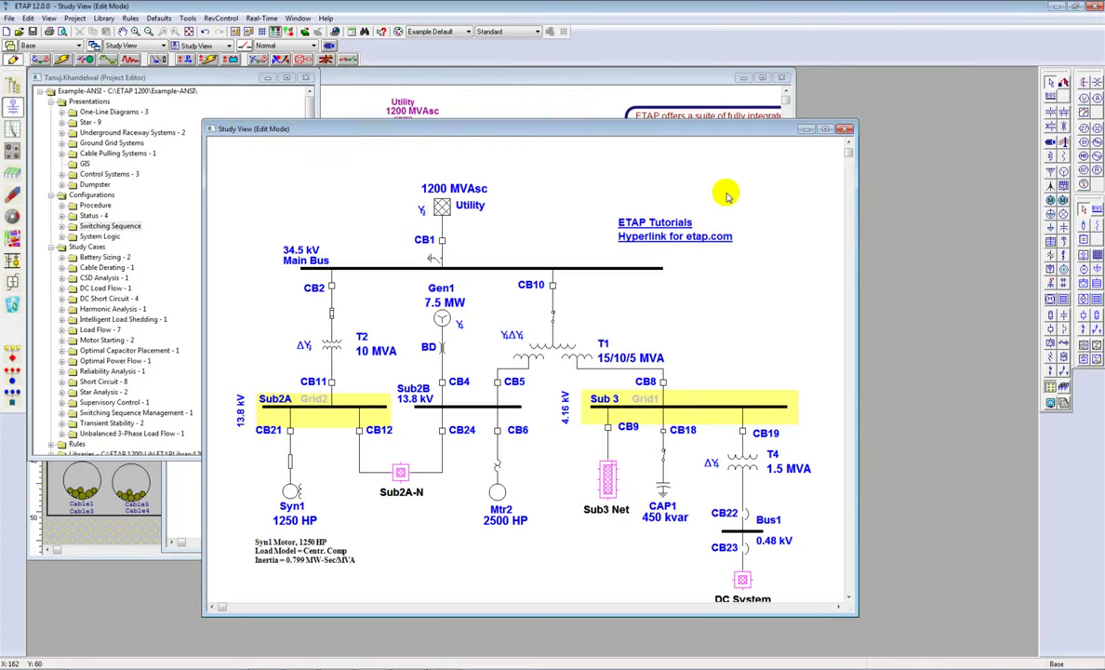
Step: Place a trial two-winding transformer T7 between Main Bus and Sub 3, then delete it
left_click(1051, 126)
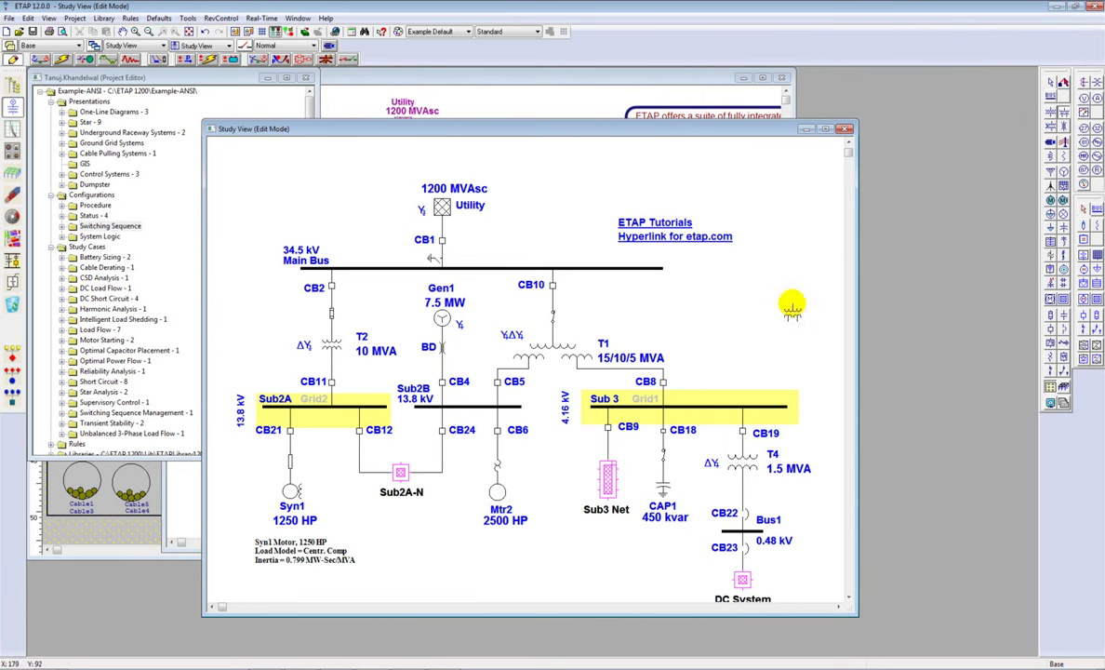
left_click(764, 314)
left_click_drag(857, 324, 987, 325)
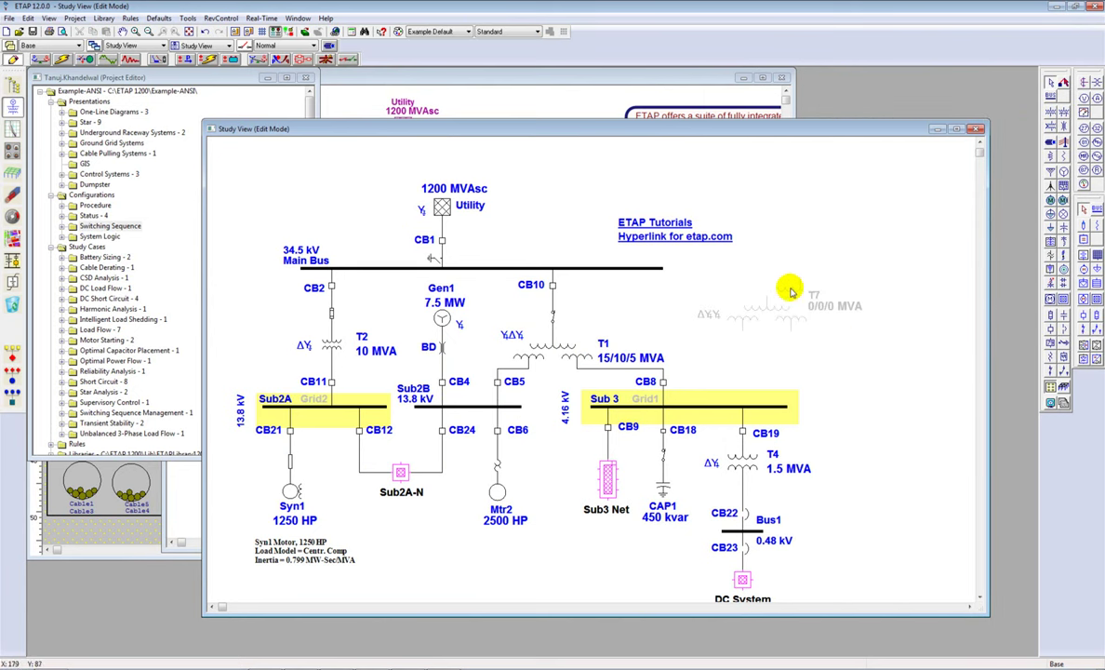
left_click_drag(767, 296, 651, 272)
left_click_drag(742, 330, 722, 400)
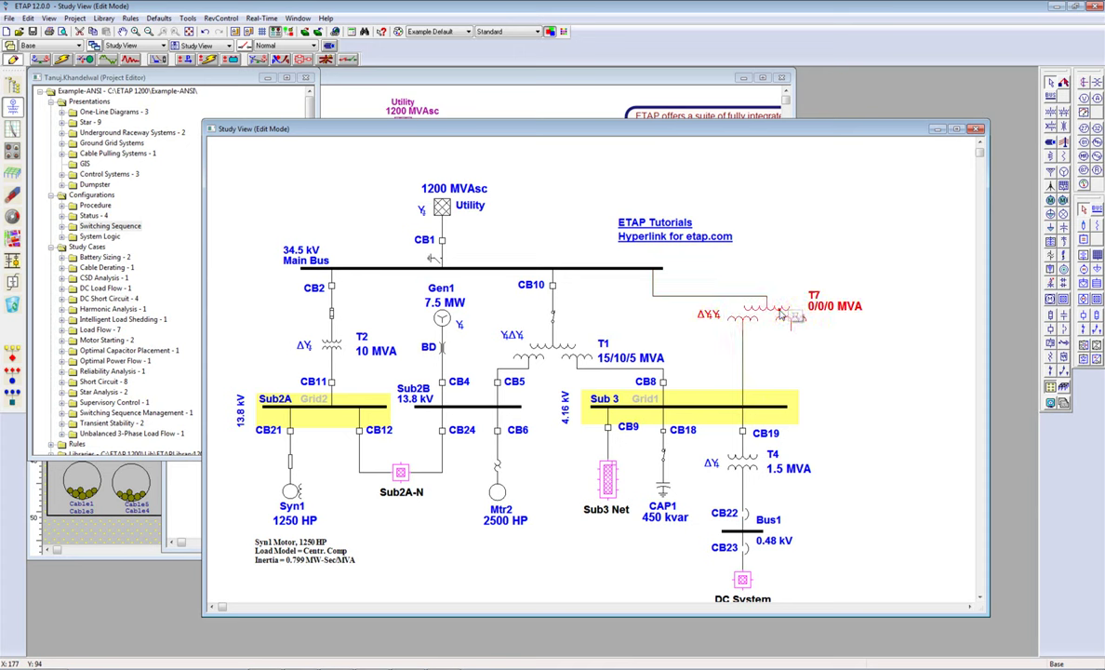
key("Delete")
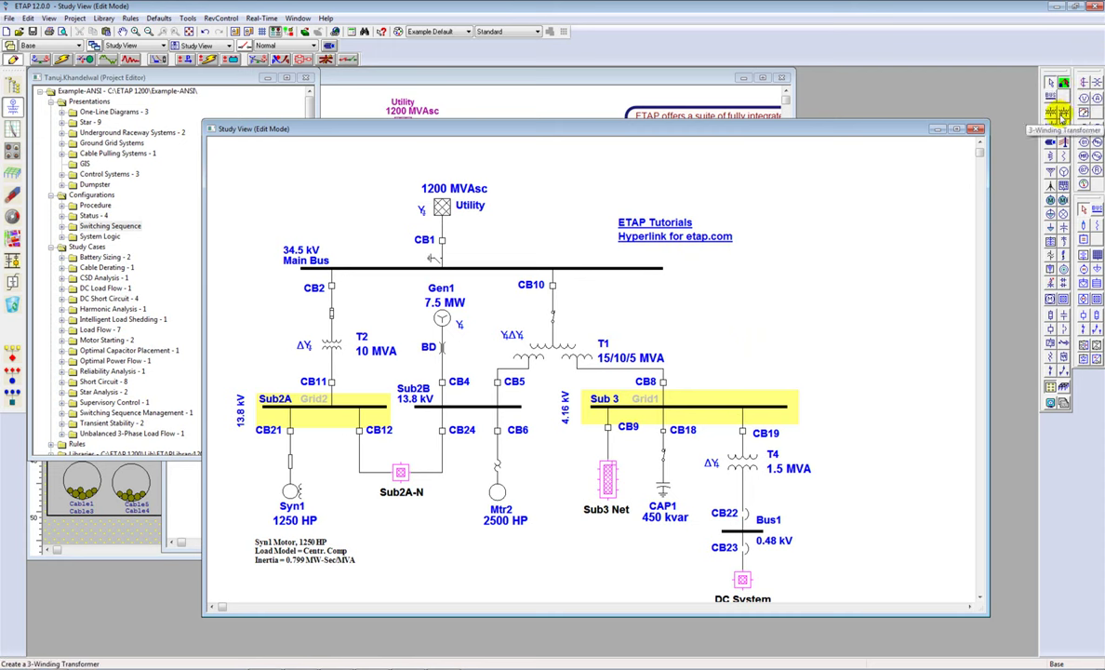
Step: Add three-winding transformer T8 connected to Main Bus and down to Sub 3, leaving the third winding unconnected
left_click(1062, 112)
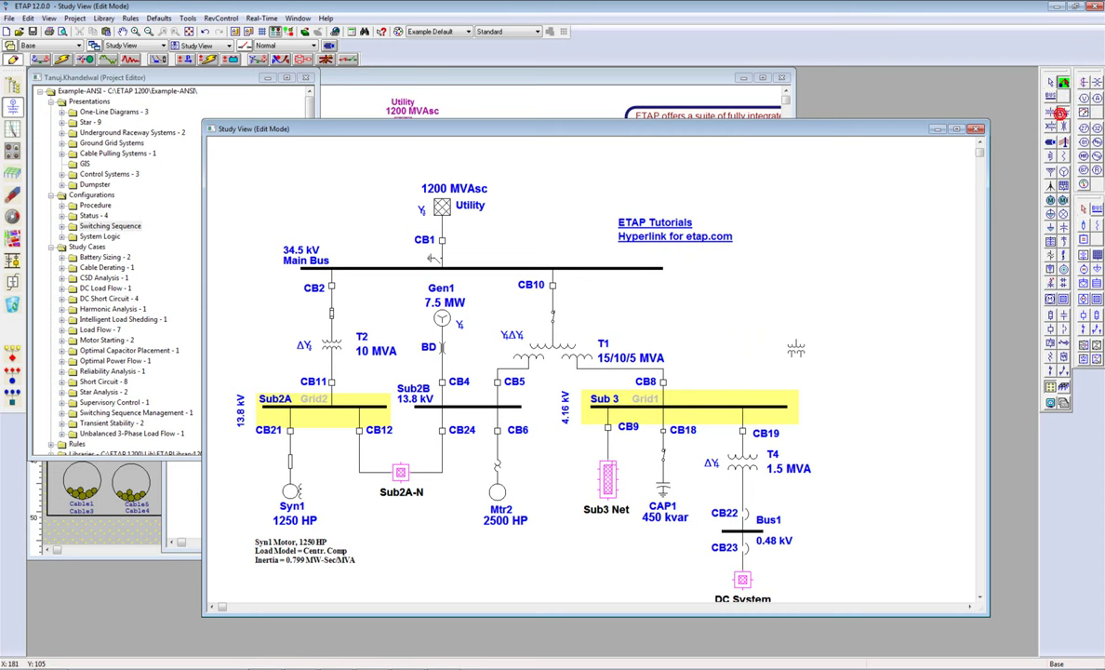
left_click_drag(750, 344, 654, 276)
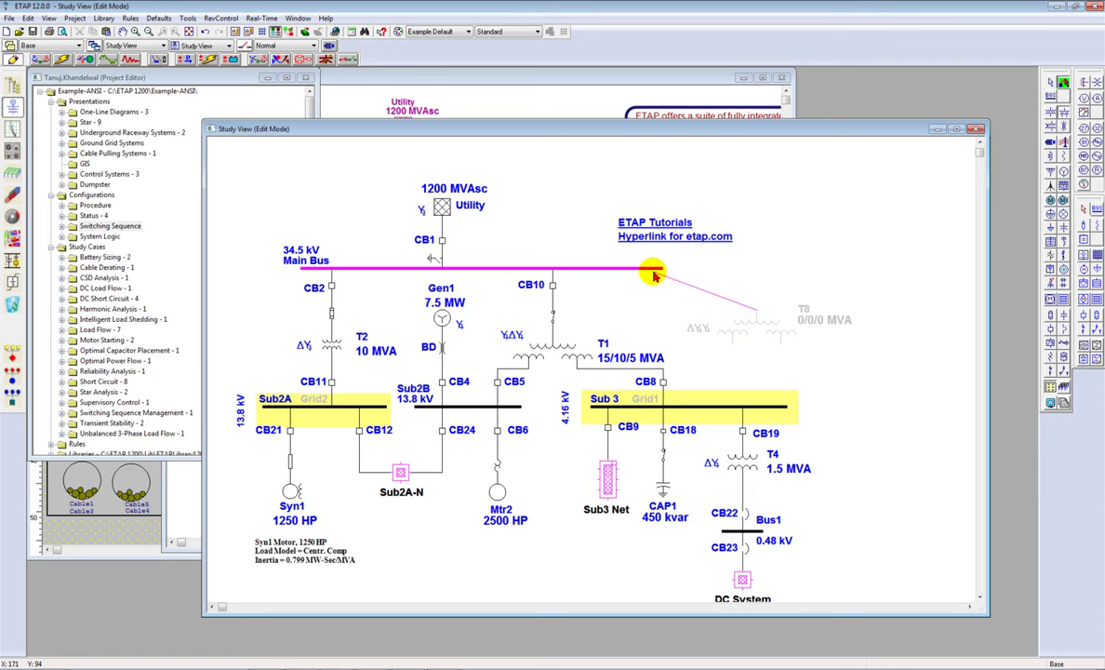
left_click_drag(654, 276, 651, 273)
left_click_drag(717, 371, 696, 412)
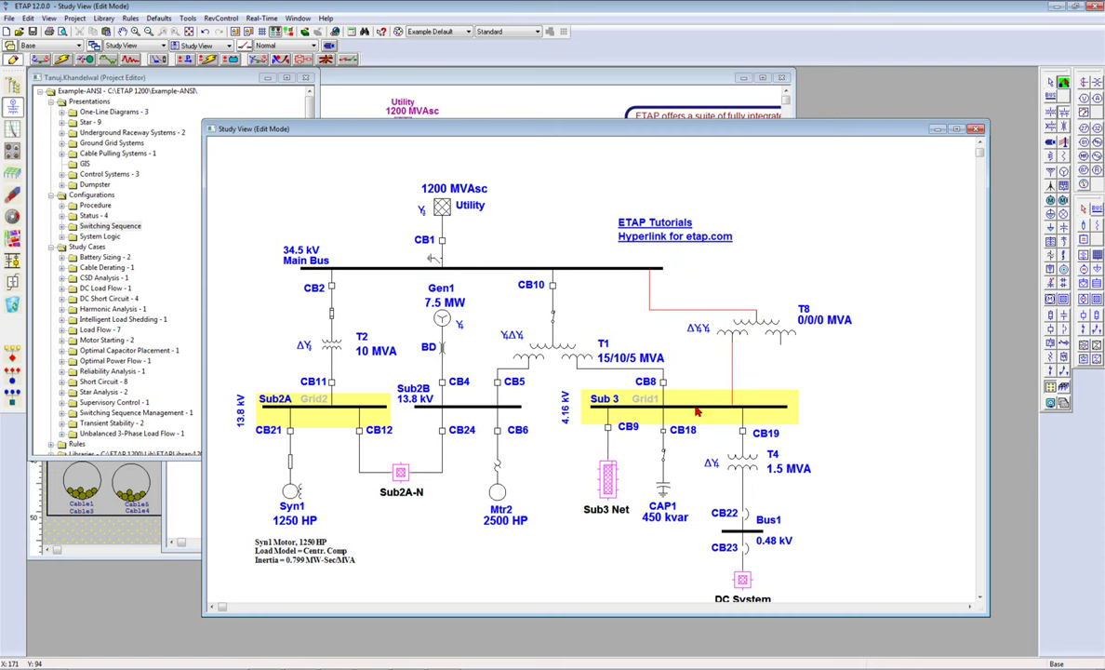
left_click_drag(781, 343, 860, 389)
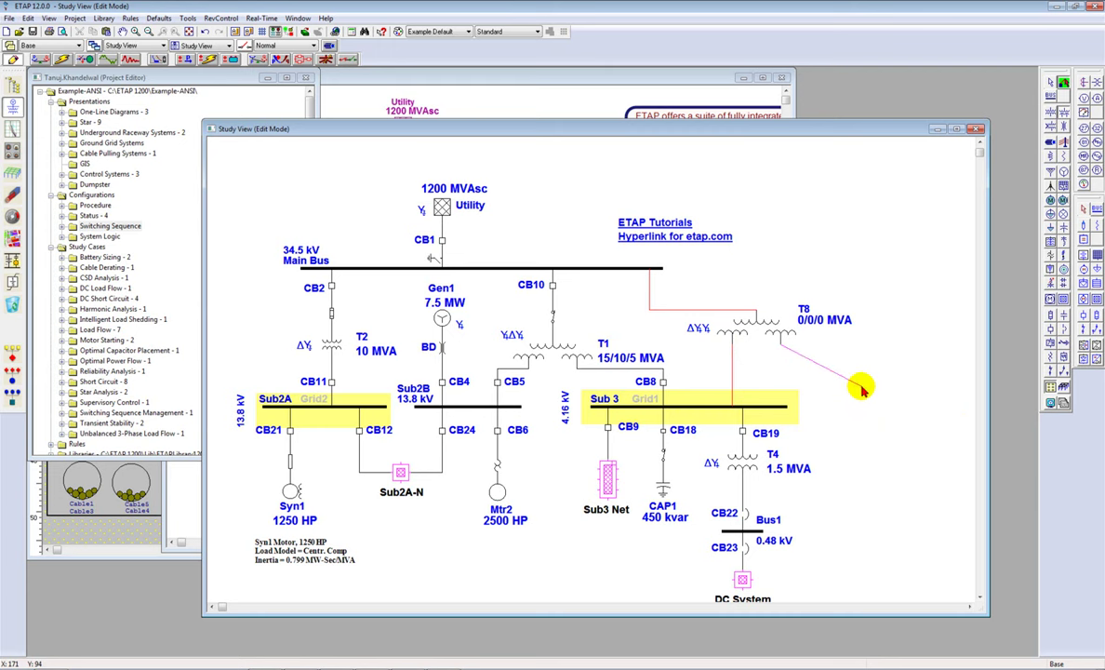
left_click_drag(861, 389, 861, 389)
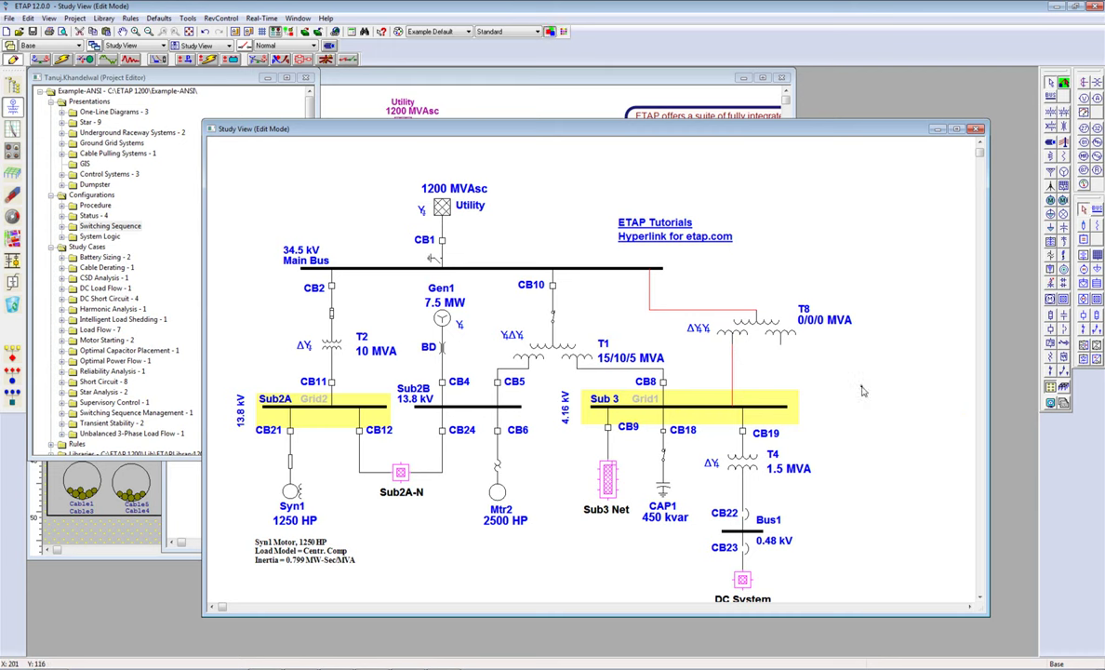
left_click(693, 319)
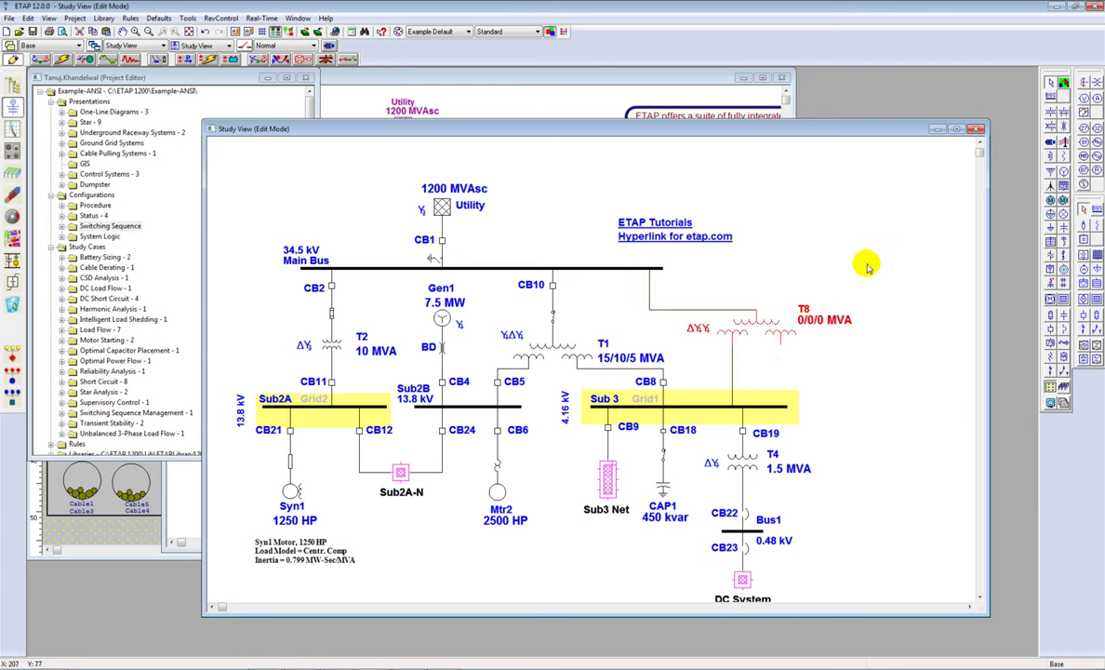
Step: Delete T8, then place, wire and delete a trial two-winding transformer T9 between Main Bus and Sub 3
key("Delete")
left_click(1051, 112)
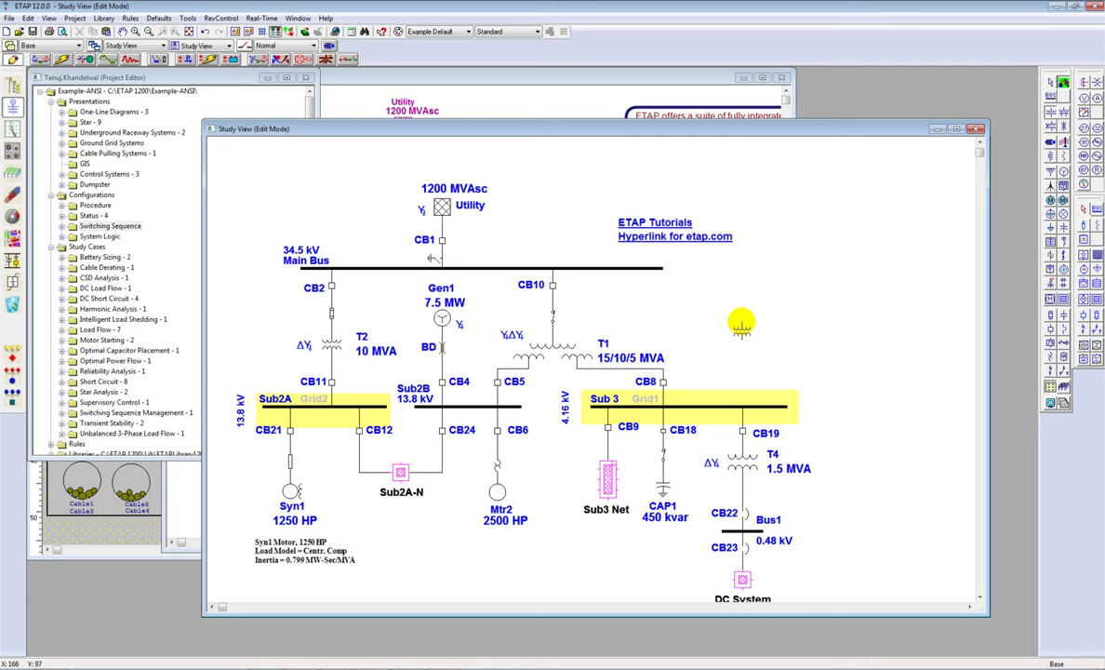
left_click(742, 325)
mouse_move(740, 316)
left_mouse_down()
mouse_move(696, 279)
mouse_move(654, 272)
left_mouse_up()
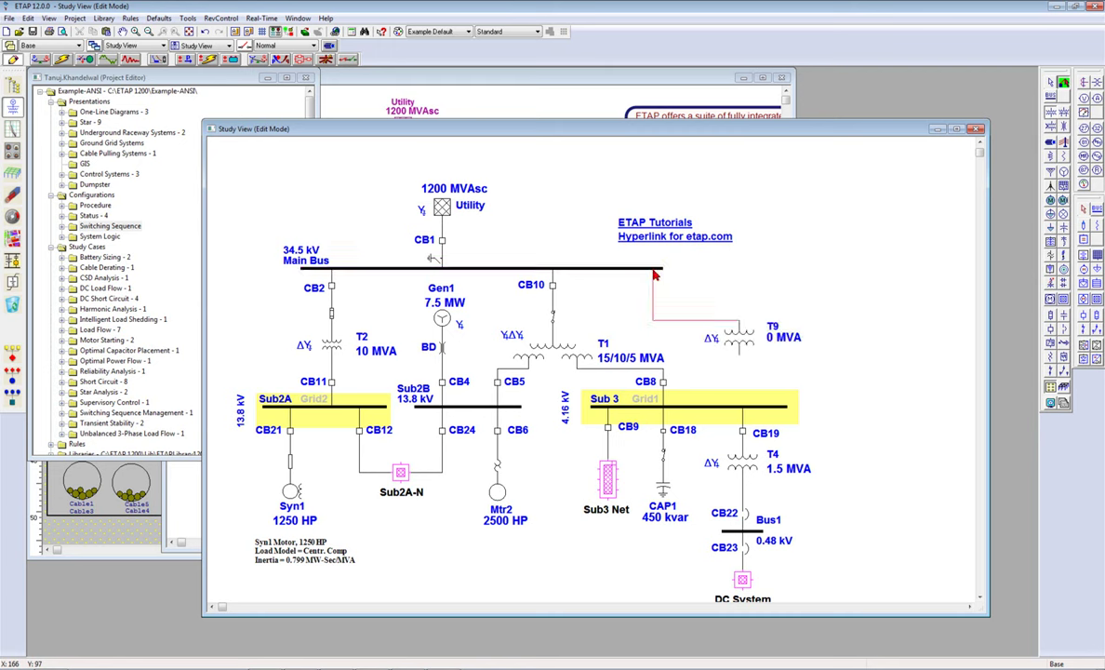
left_click_drag(732, 398, 742, 409)
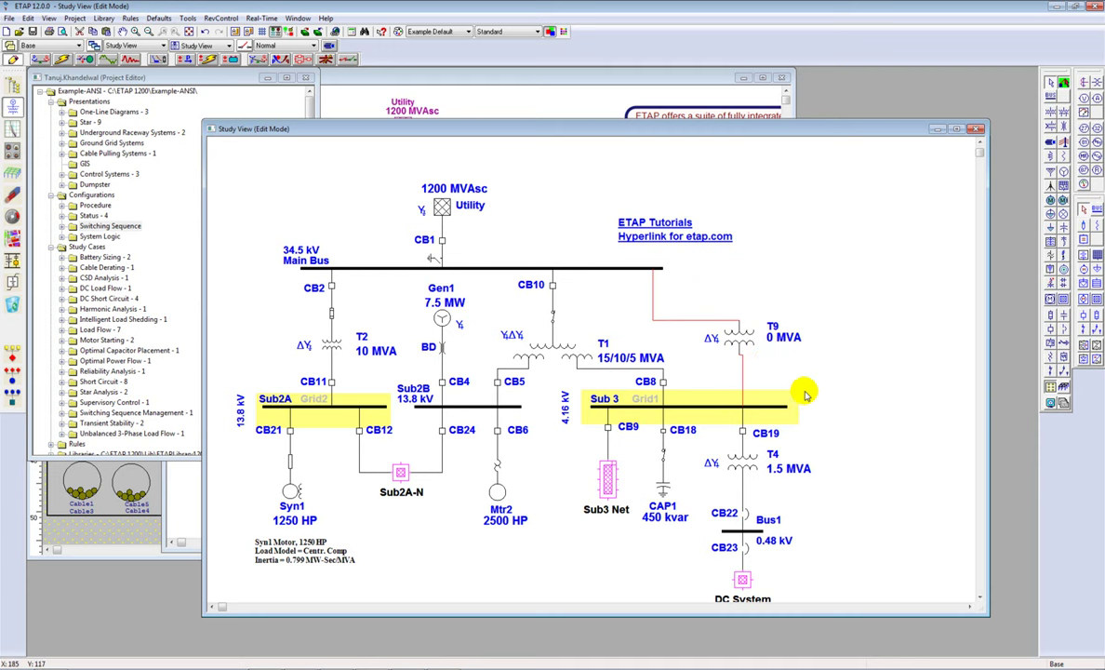
left_click(739, 337)
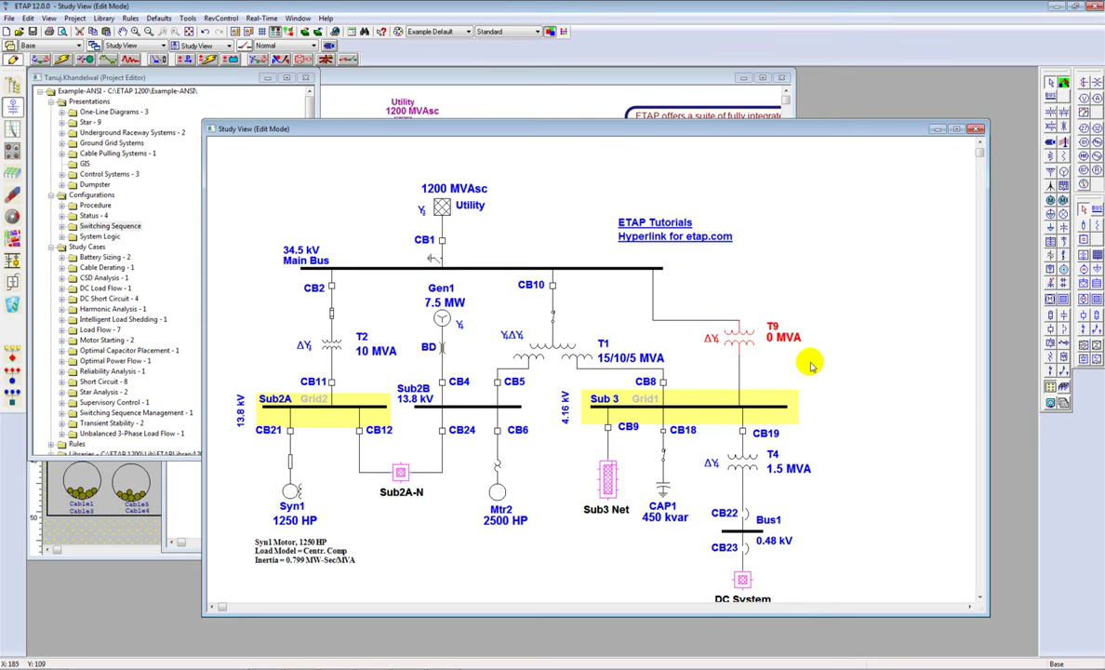
key("Delete")
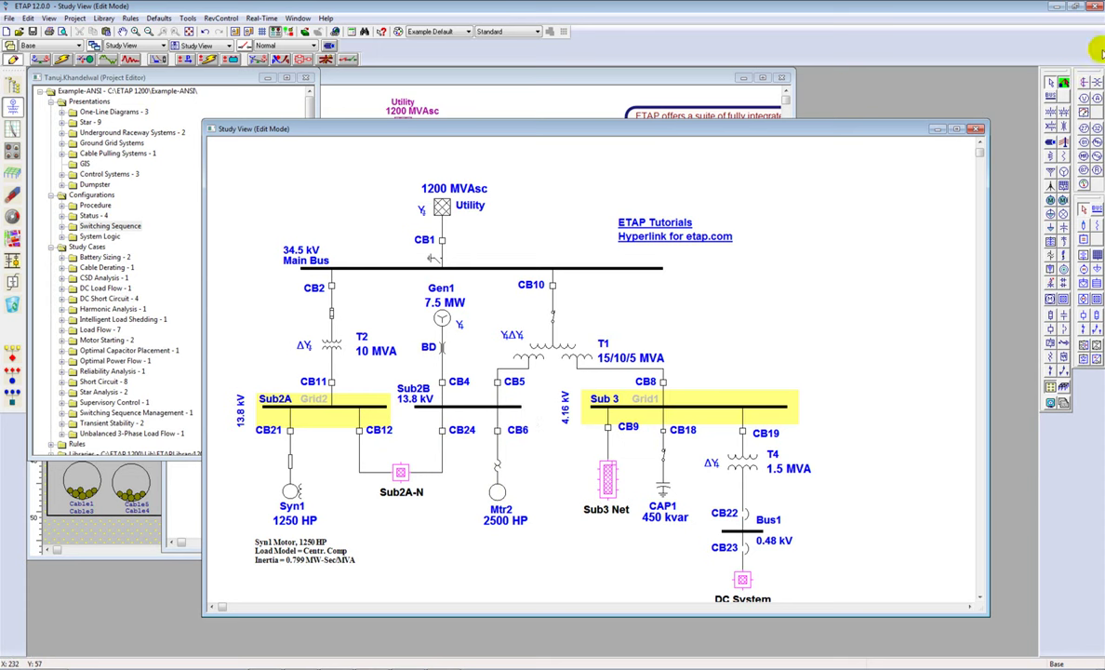
left_click(1063, 83)
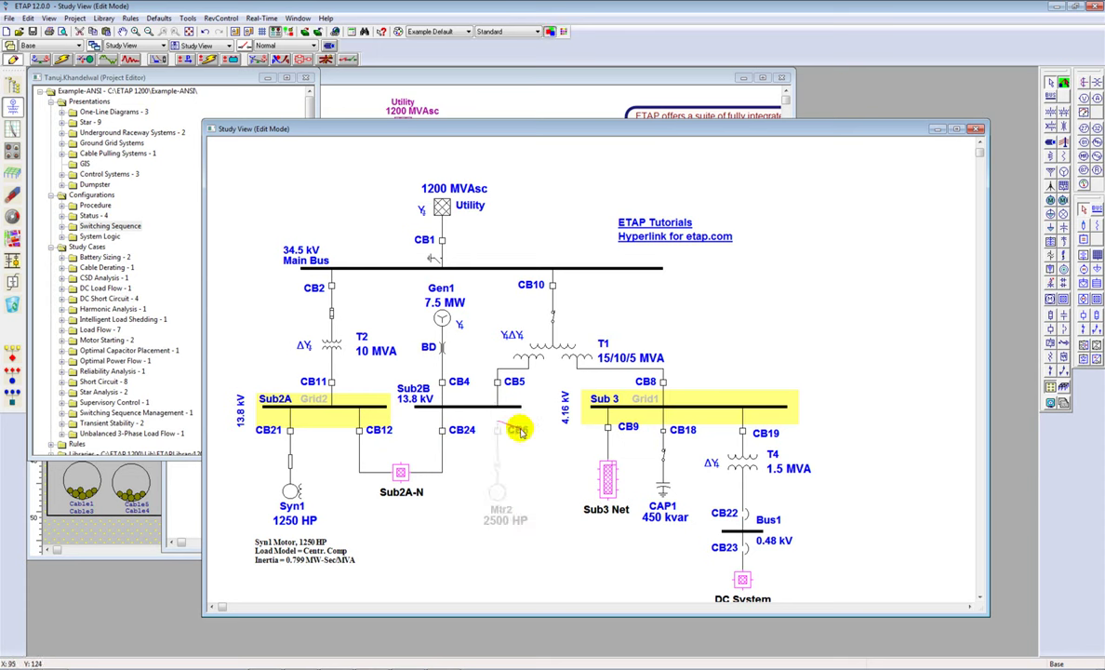
mouse_move(521, 432)
left_mouse_down()
mouse_move(575, 420)
mouse_move(525, 442)
mouse_move(555, 460)
mouse_move(510, 400)
mouse_move(346, 409)
left_mouse_up()
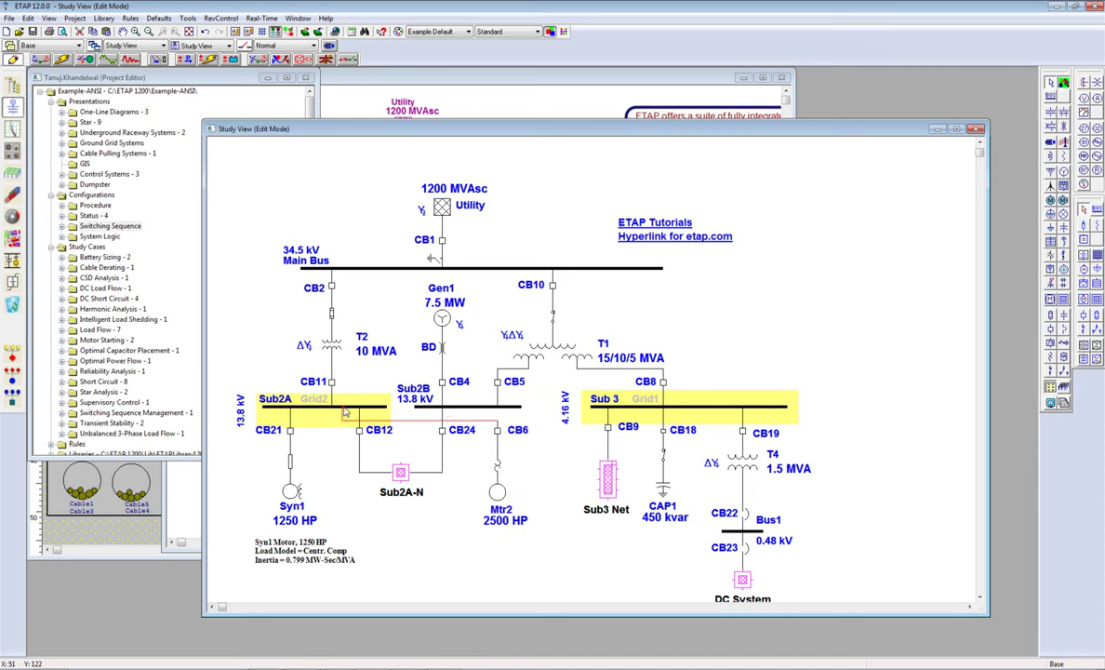
left_click_drag(488, 433, 326, 426)
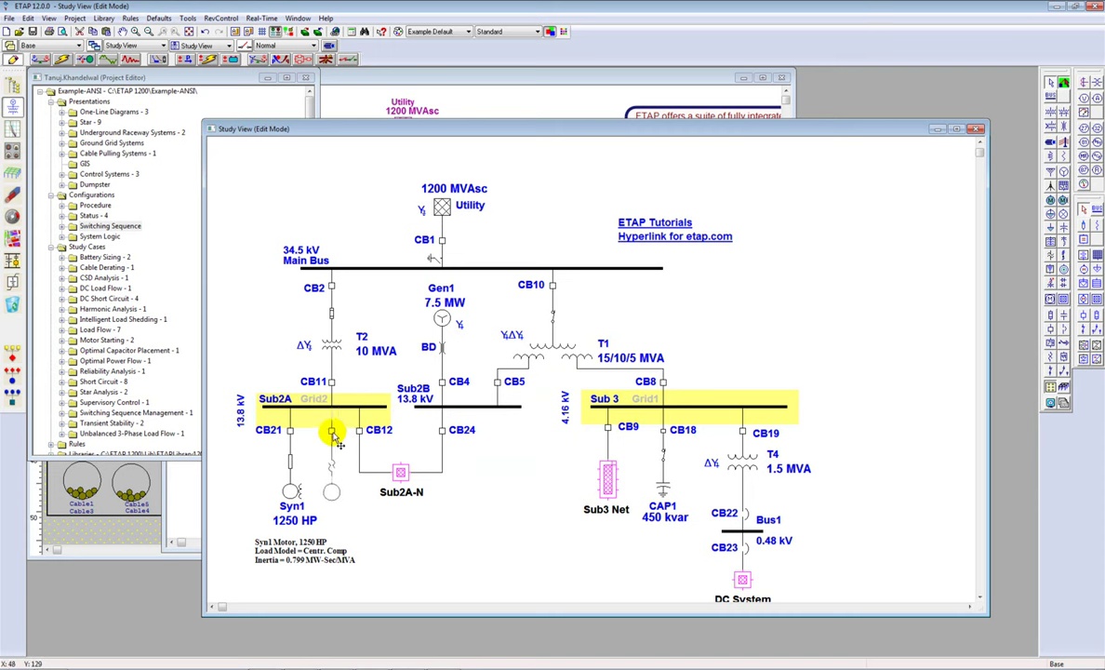
left_click(547, 558)
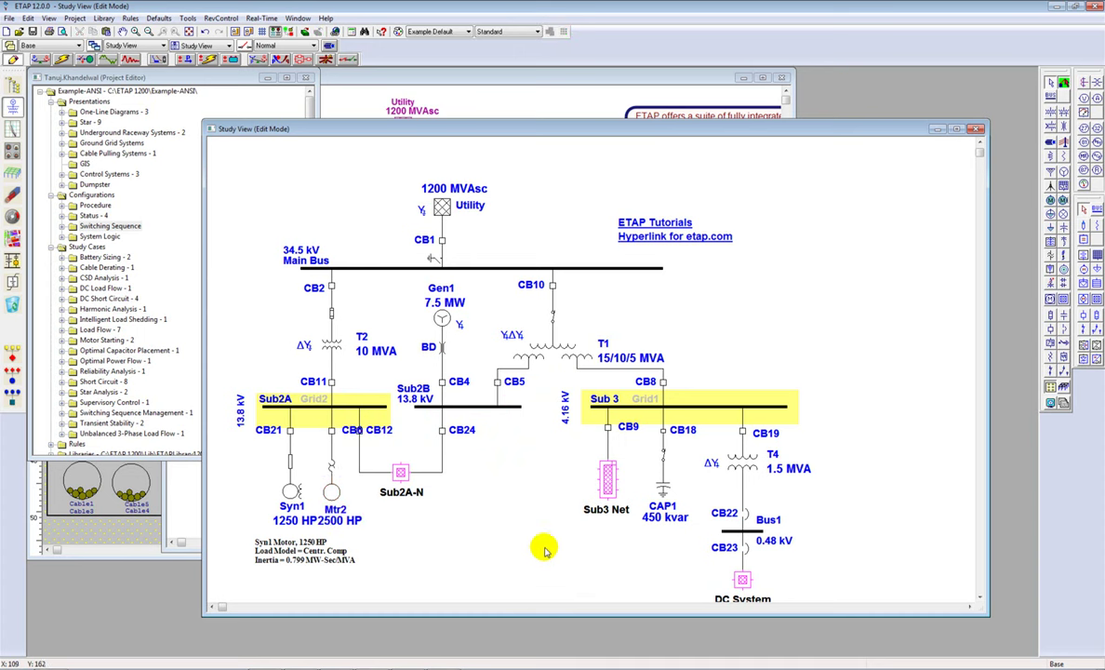
key("ctrl+z")
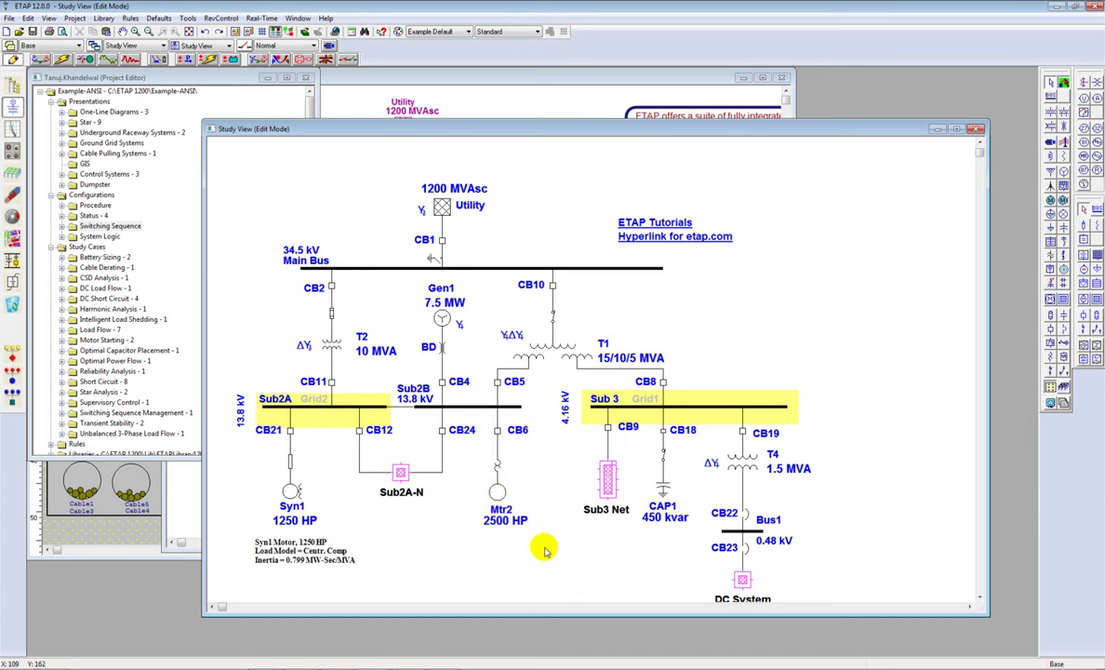
left_click(401, 410)
left_click(476, 425)
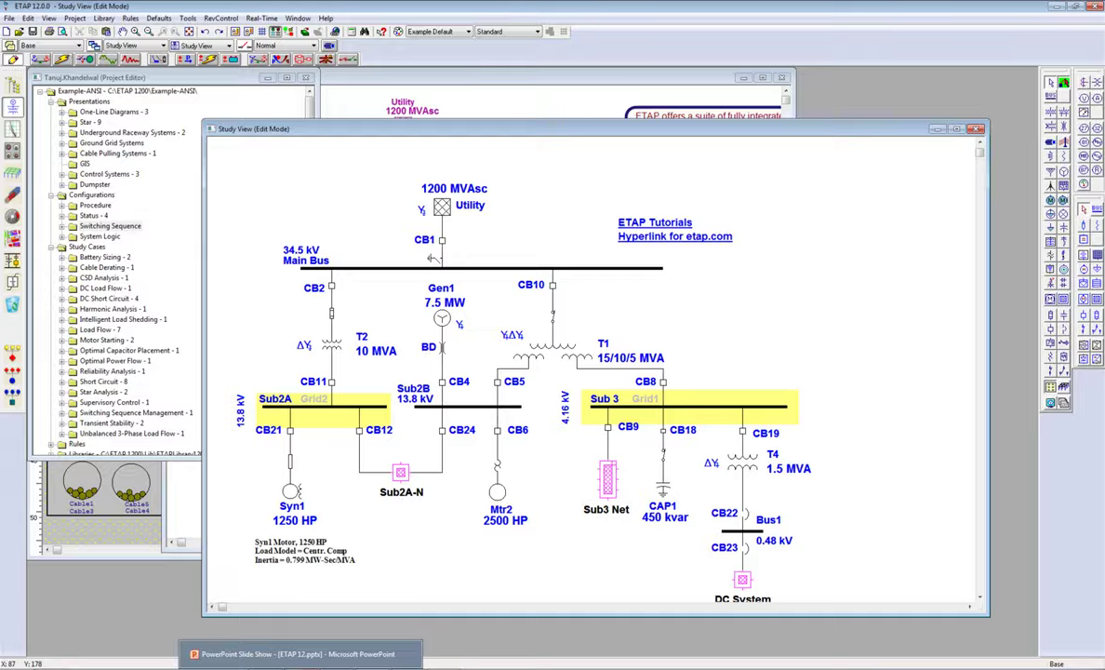
left_click(300, 655)
Step: Present the automatic connection benefits and Interlock Enforcer slides, then return to the ETAP study view
left_click(712, 468)
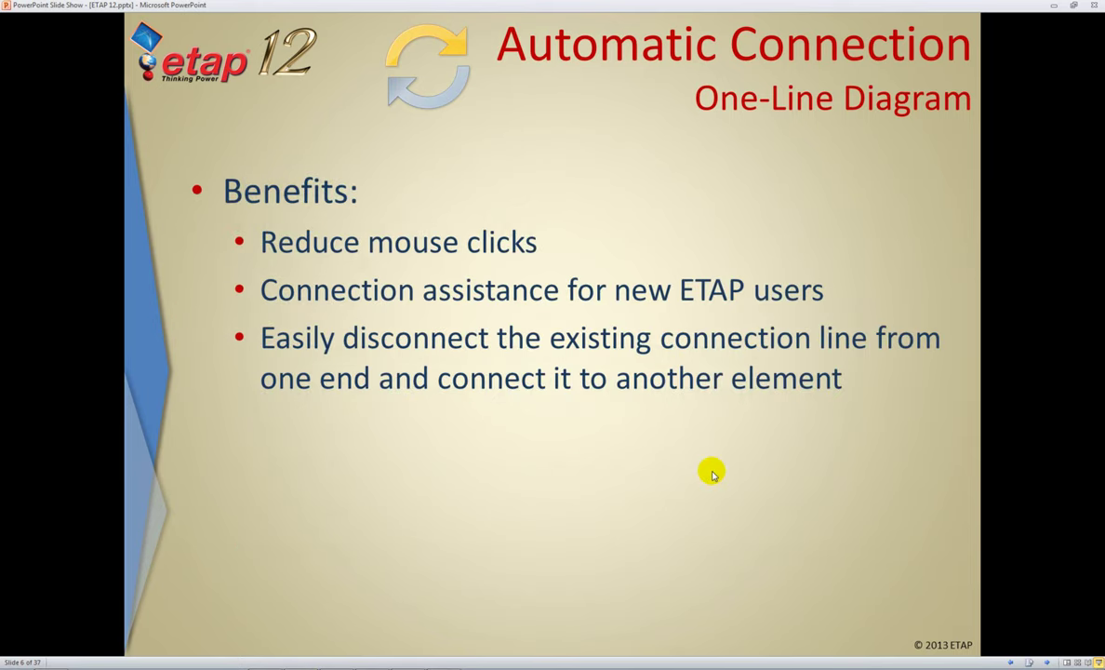
left_click(712, 474)
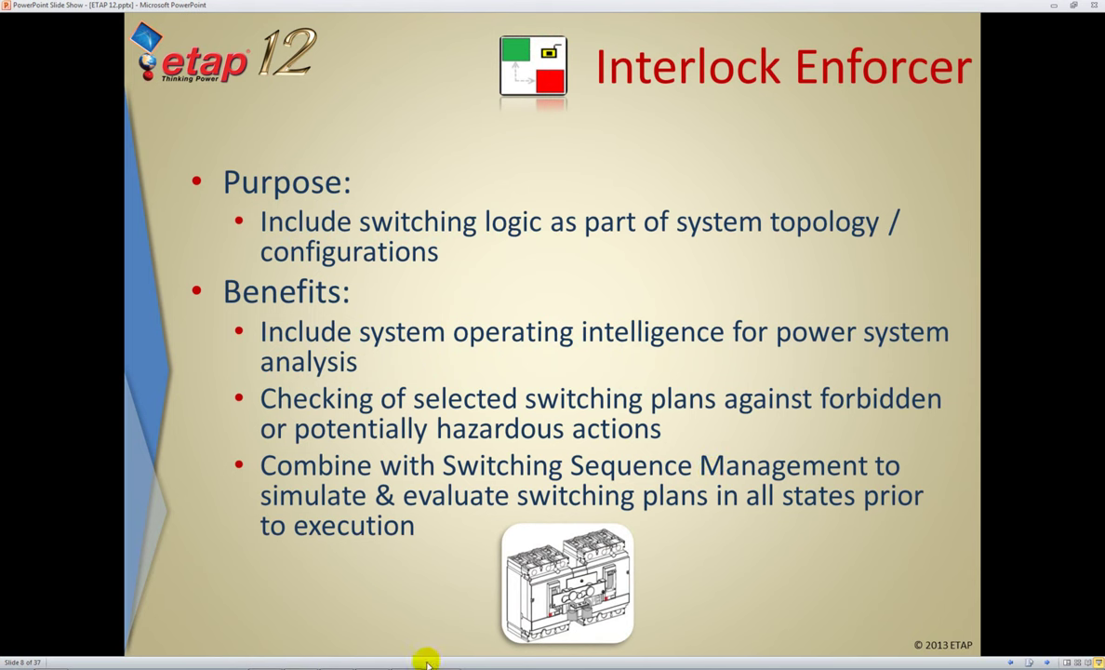
mouse_move(372, 667)
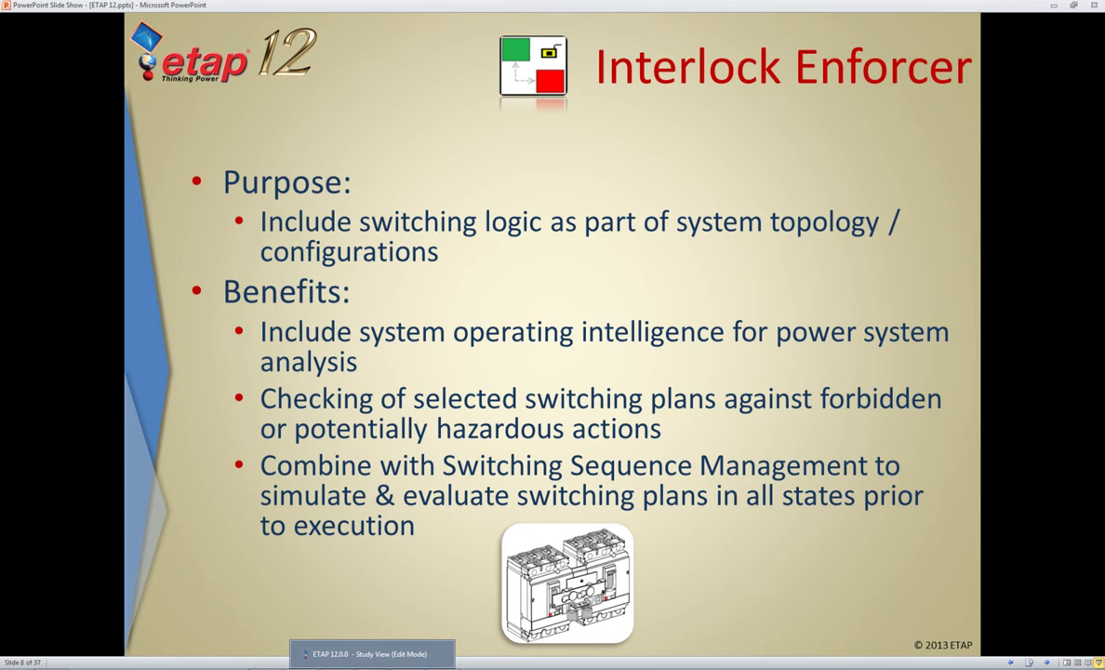
left_click(372, 654)
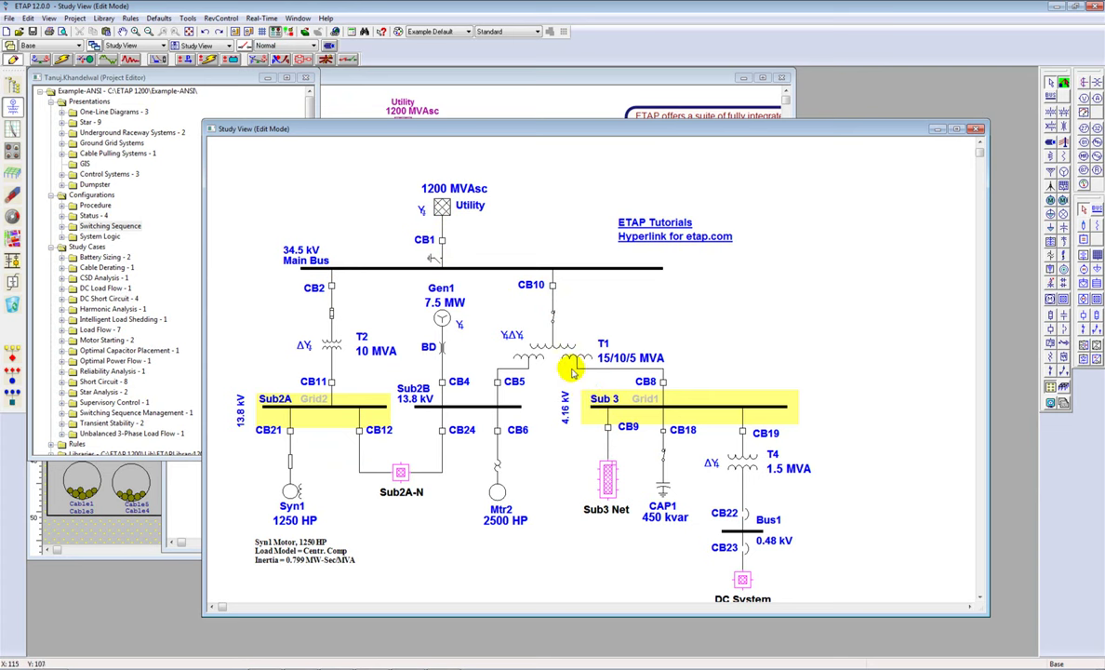
right_click(433, 259)
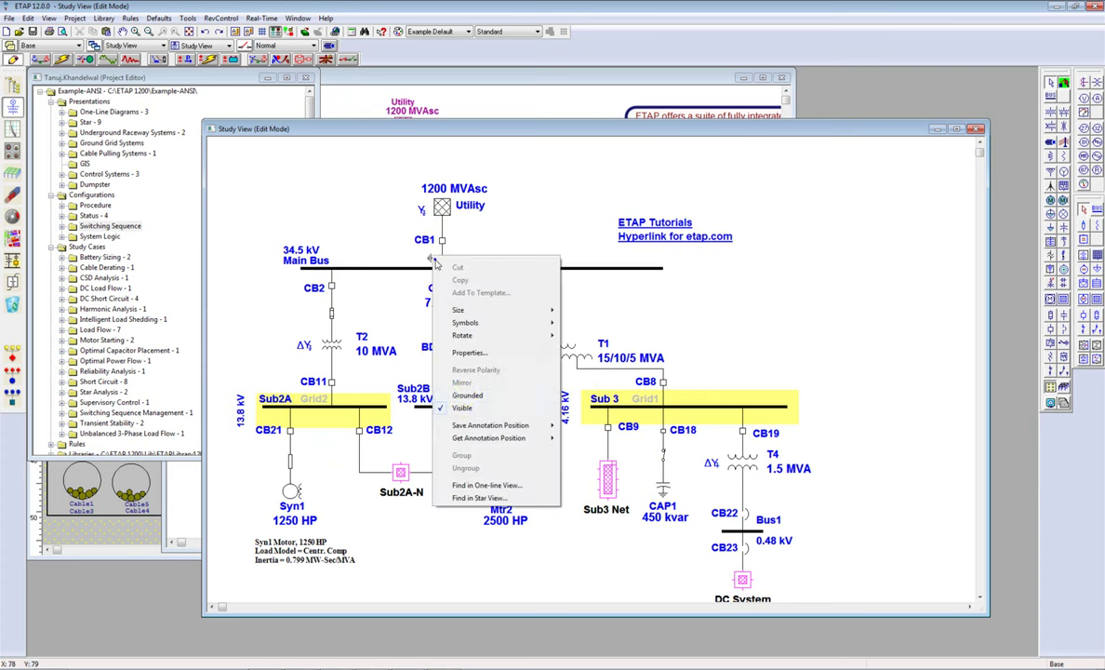
left_click(466, 397)
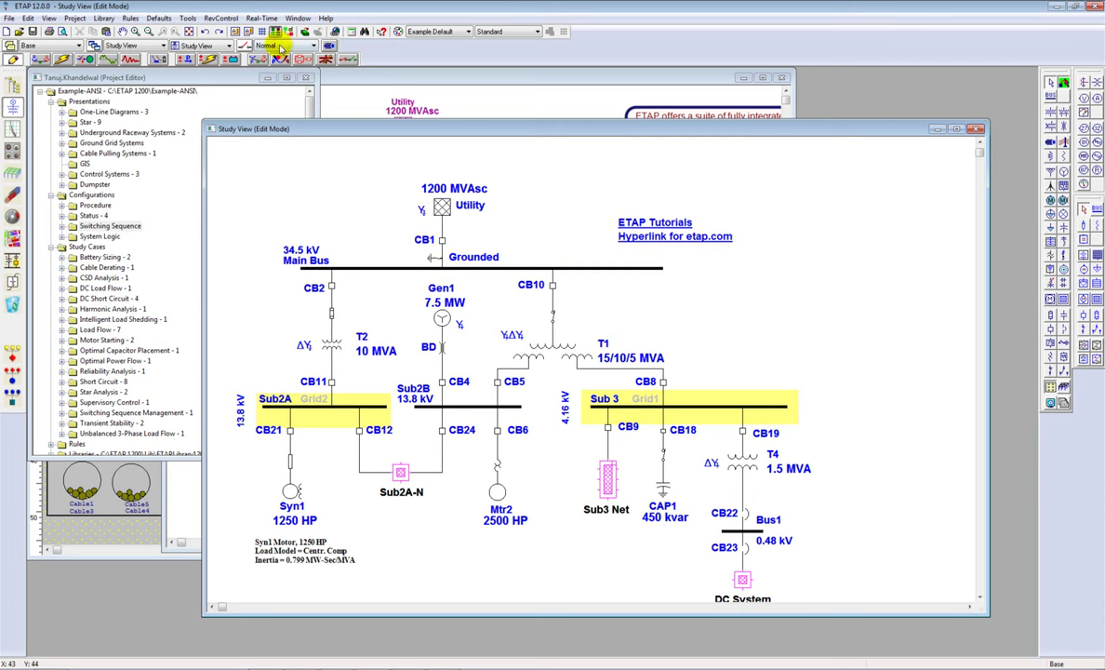
right_click(430, 257)
left_click(462, 408)
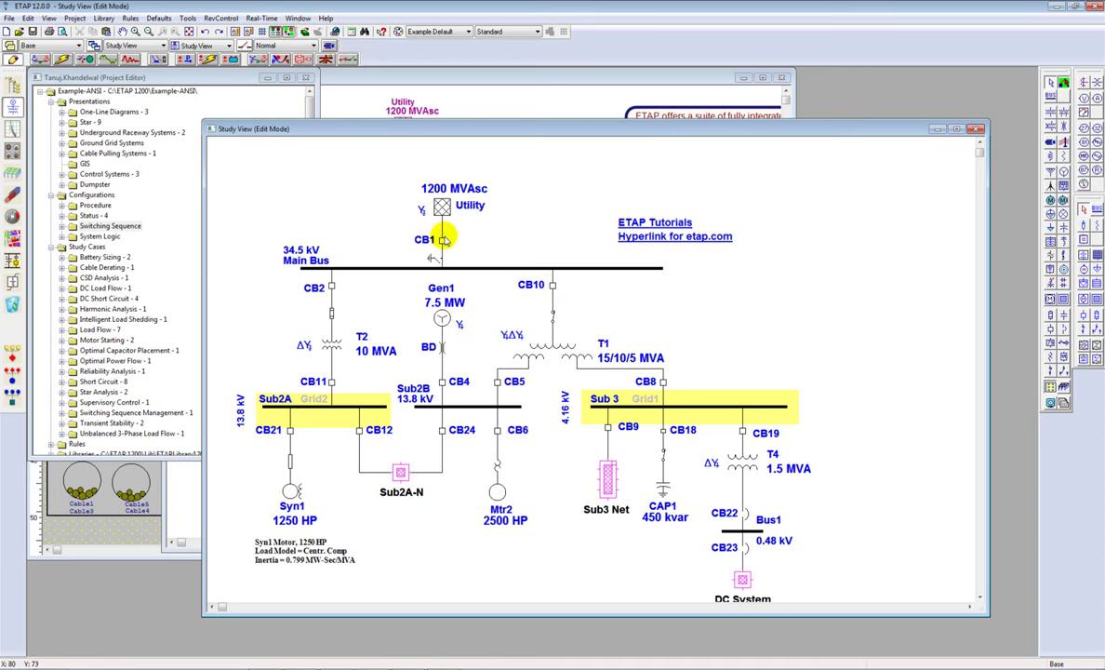
Step: Enable the Switching Interlock Enforcer, attempt to ground GSW1, and dismiss the CB10/CB1/CB2 conflict warning
left_click(284, 32)
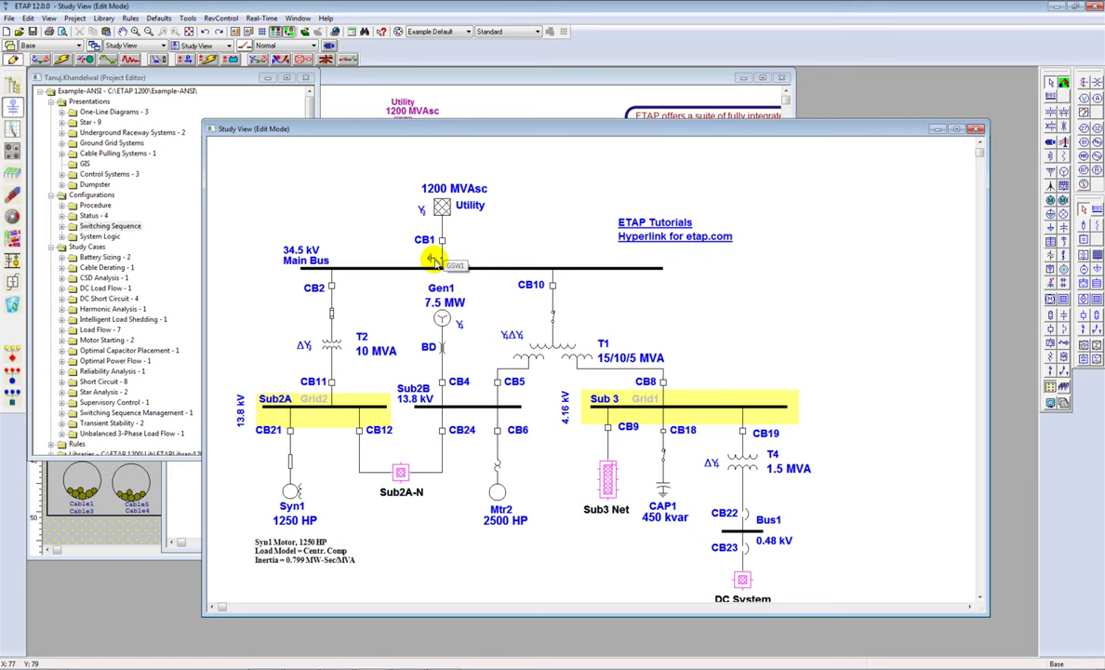
right_click(433, 258)
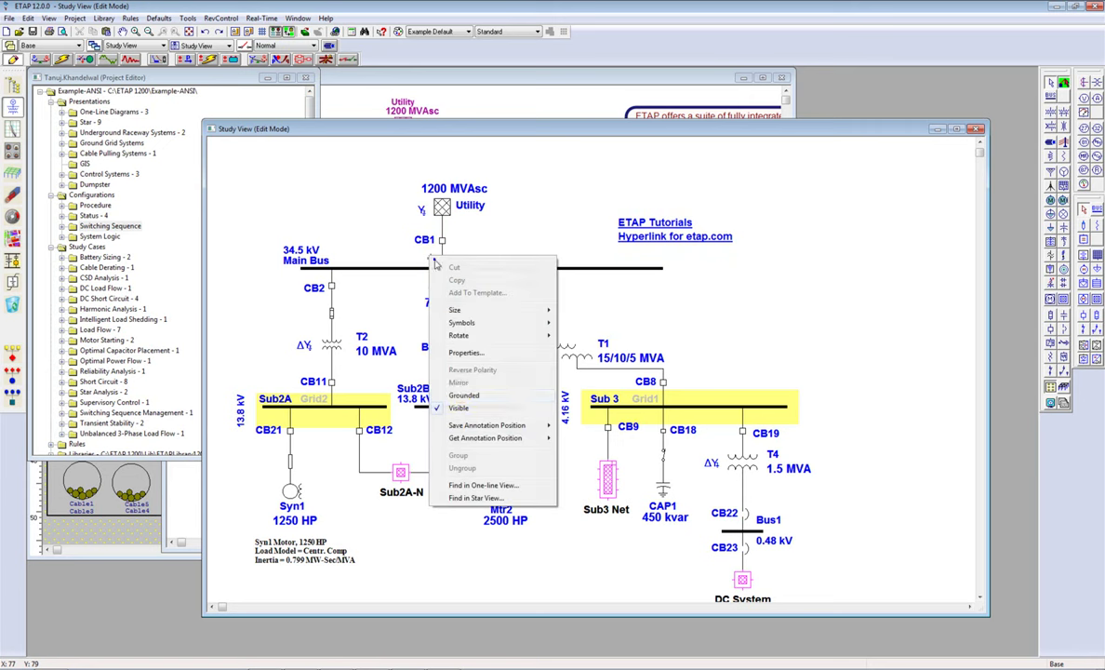
left_click(462, 397)
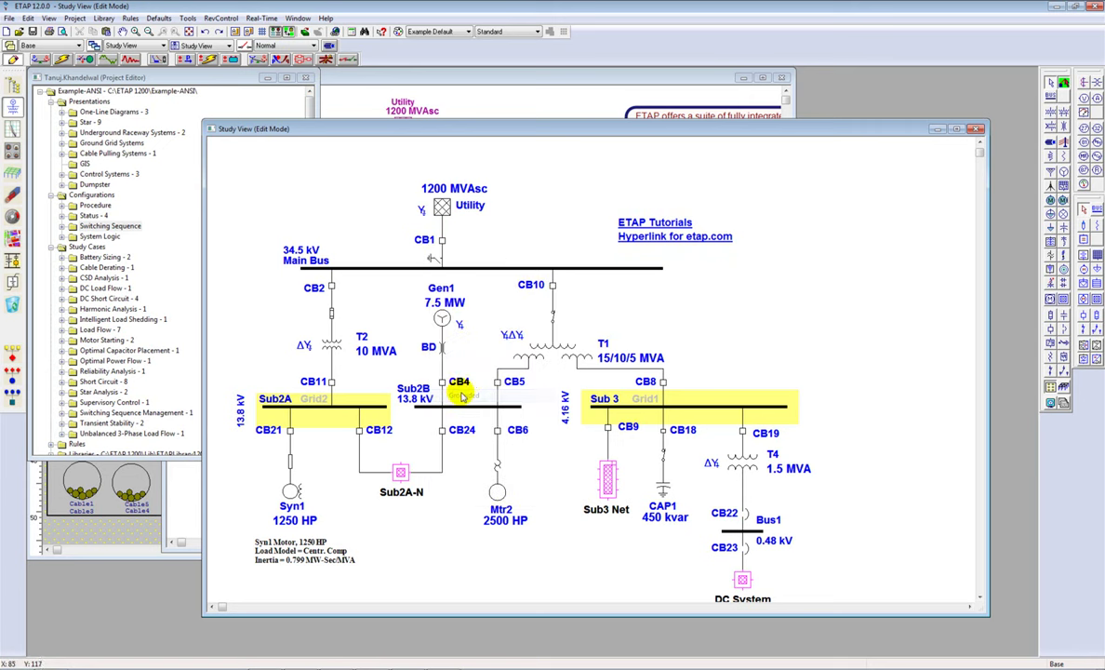
left_click_drag(532, 226, 489, 299)
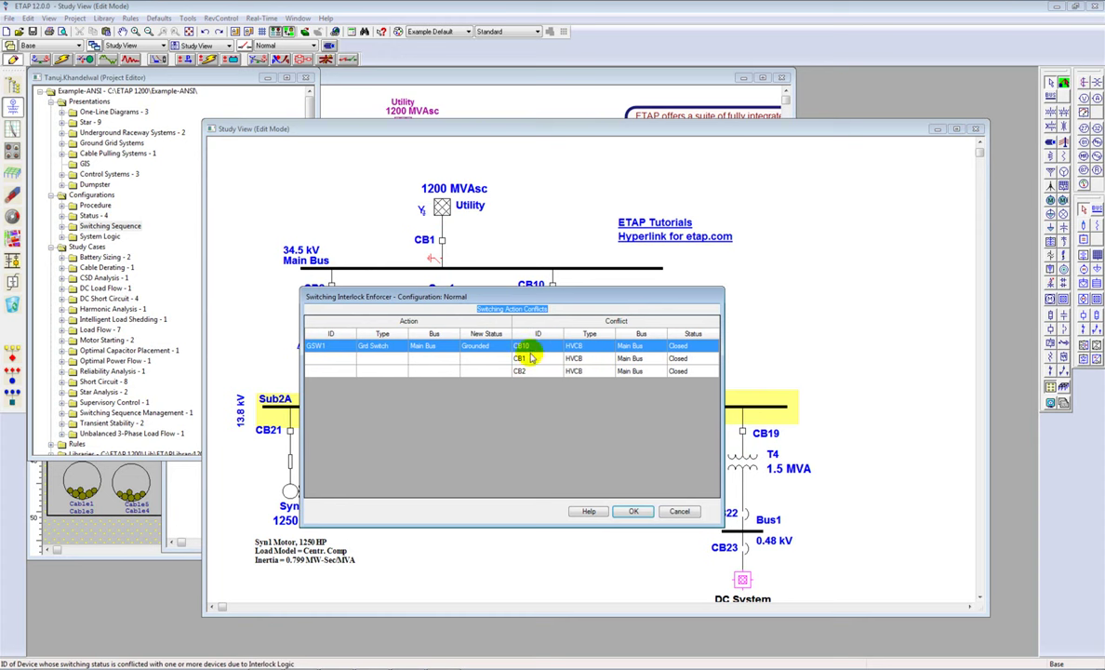
left_click(637, 514)
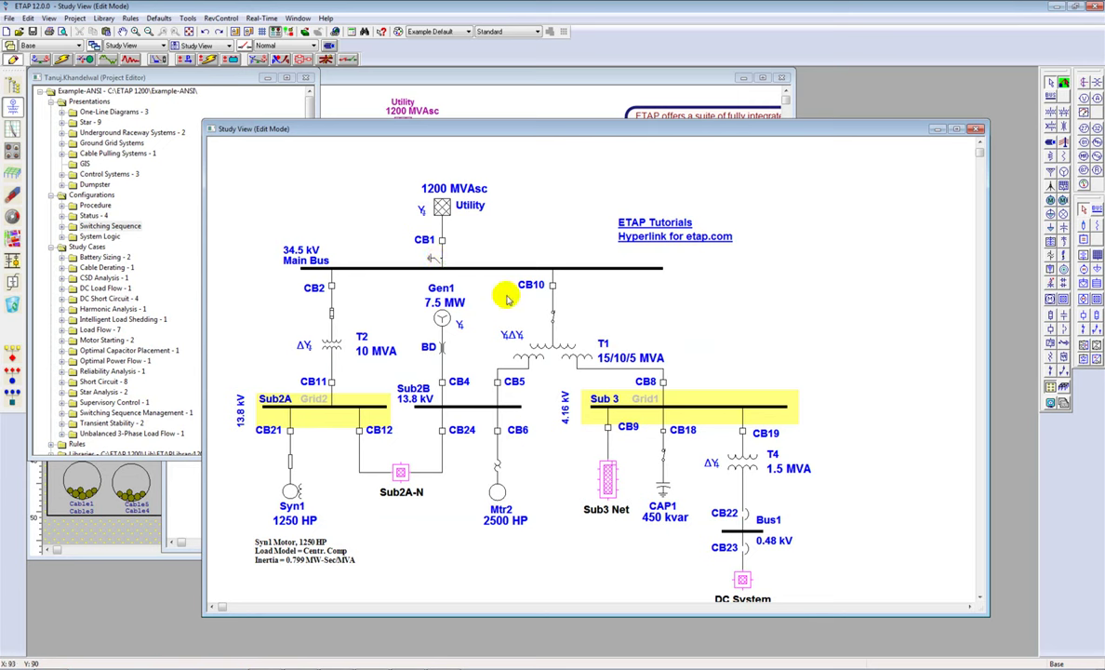
double_click(443, 241)
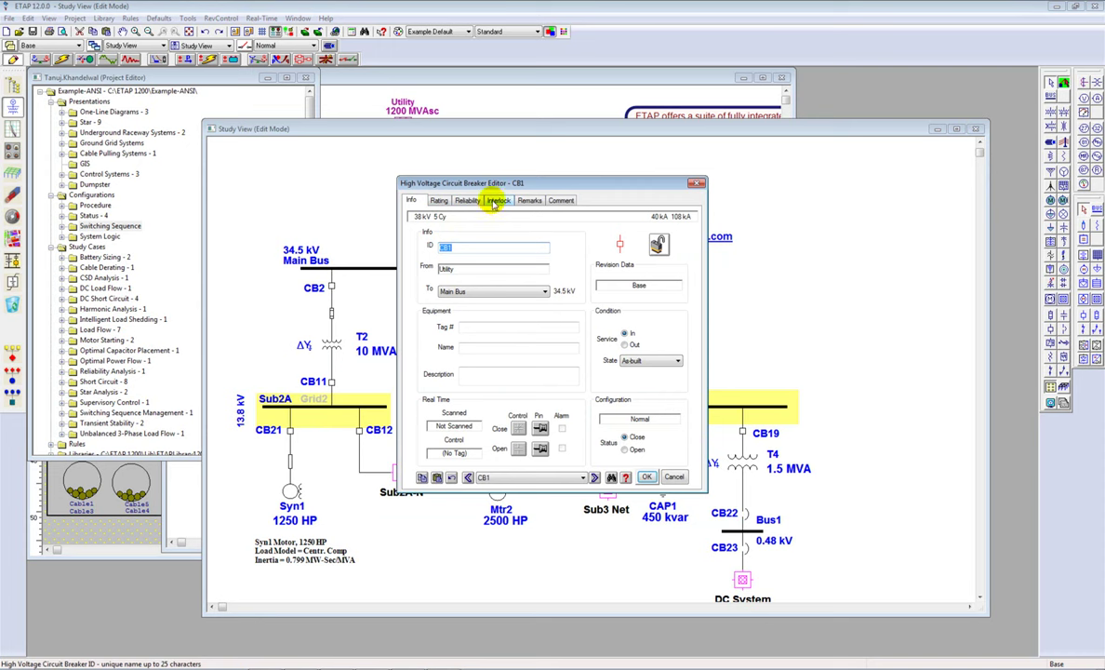
left_click(498, 200)
left_click_drag(500, 189, 578, 188)
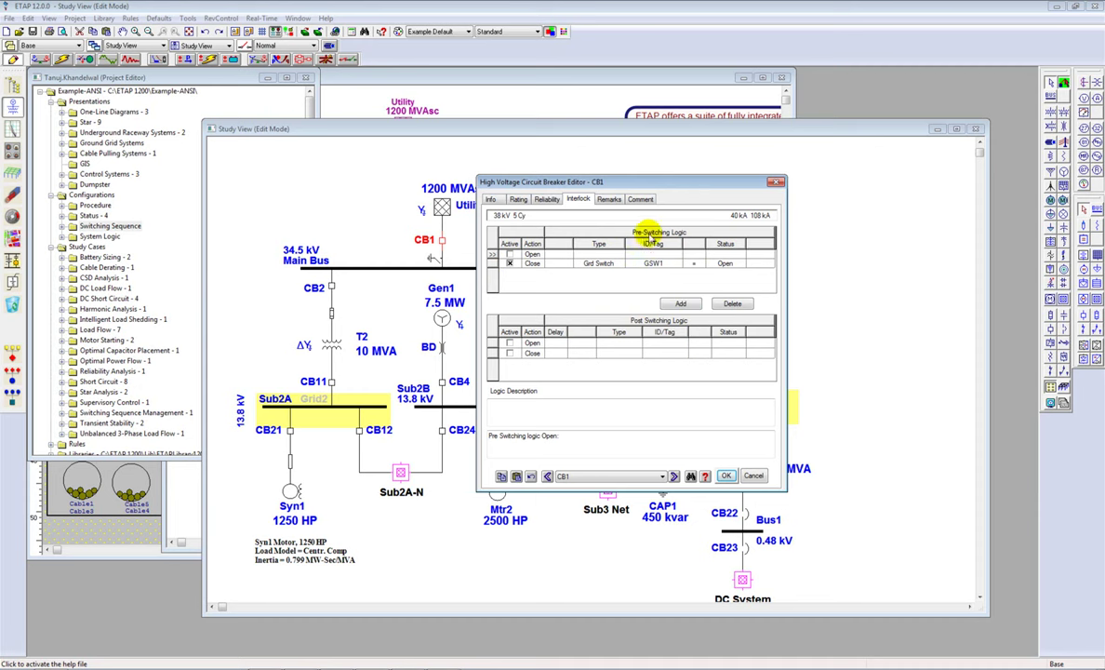
left_click(746, 477)
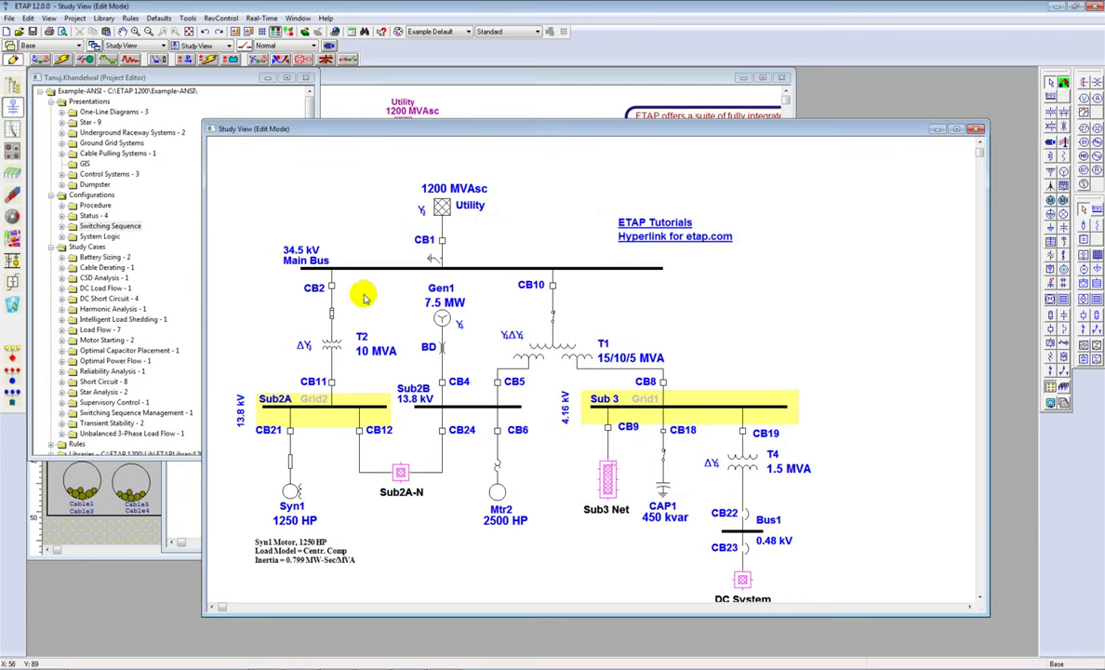
Step: Set breakers CB2, CB10 and CB1 to Open, then set the Main Bus ground switch to Grounded
right_click(332, 289)
left_click(309, 448)
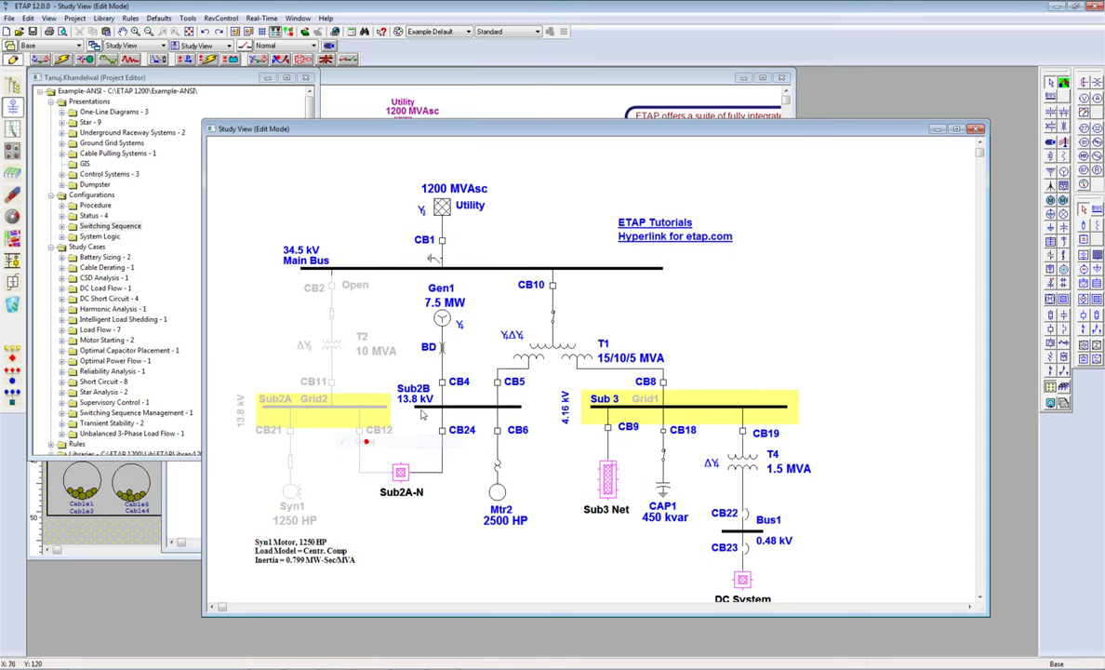
right_click(564, 290)
left_click(616, 412)
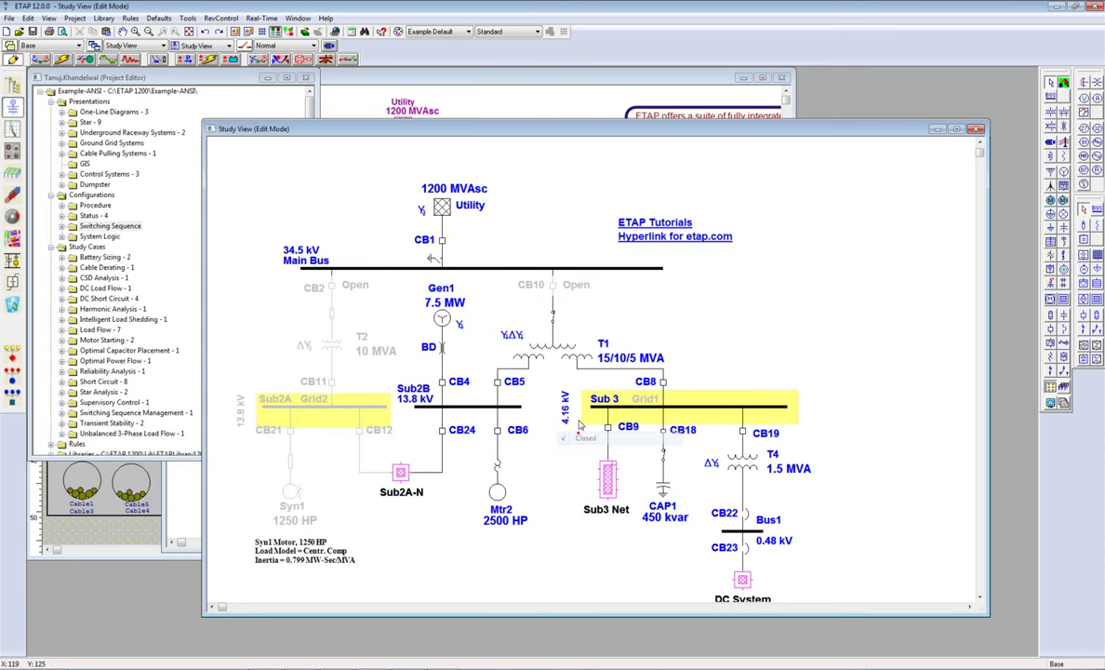
right_click(446, 242)
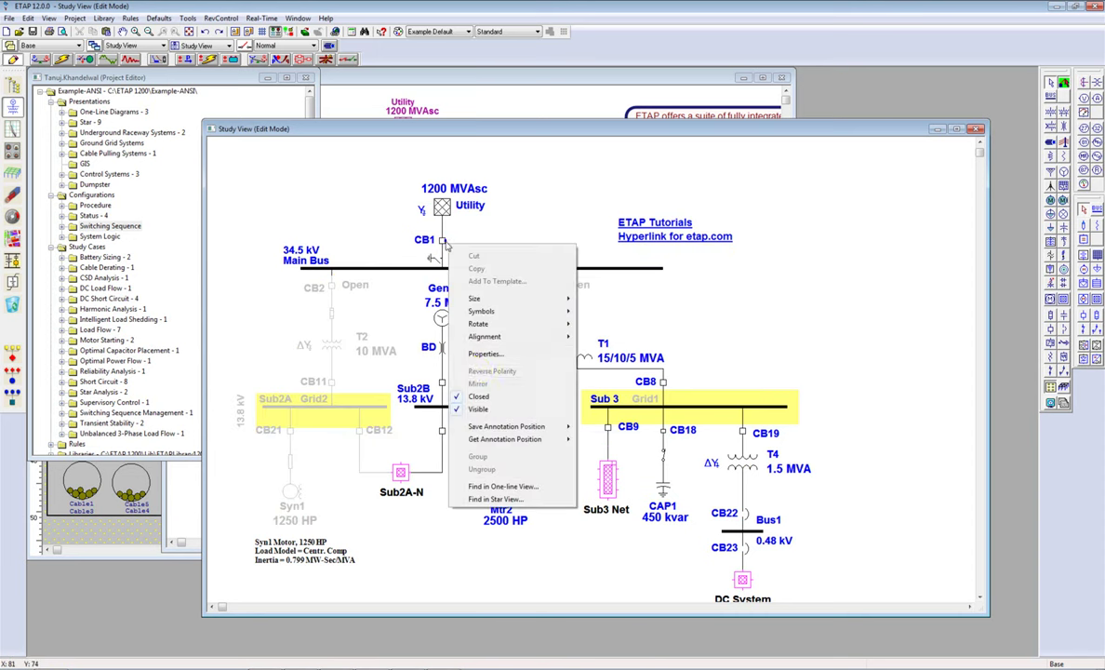
left_click(484, 395)
right_click(434, 257)
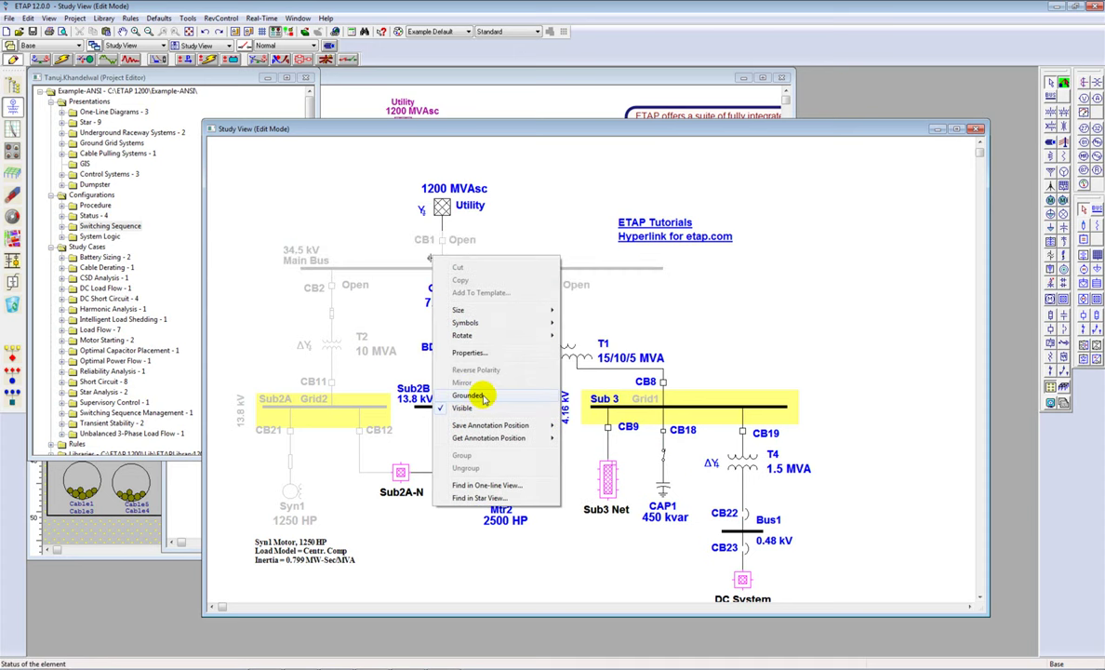
left_click(484, 395)
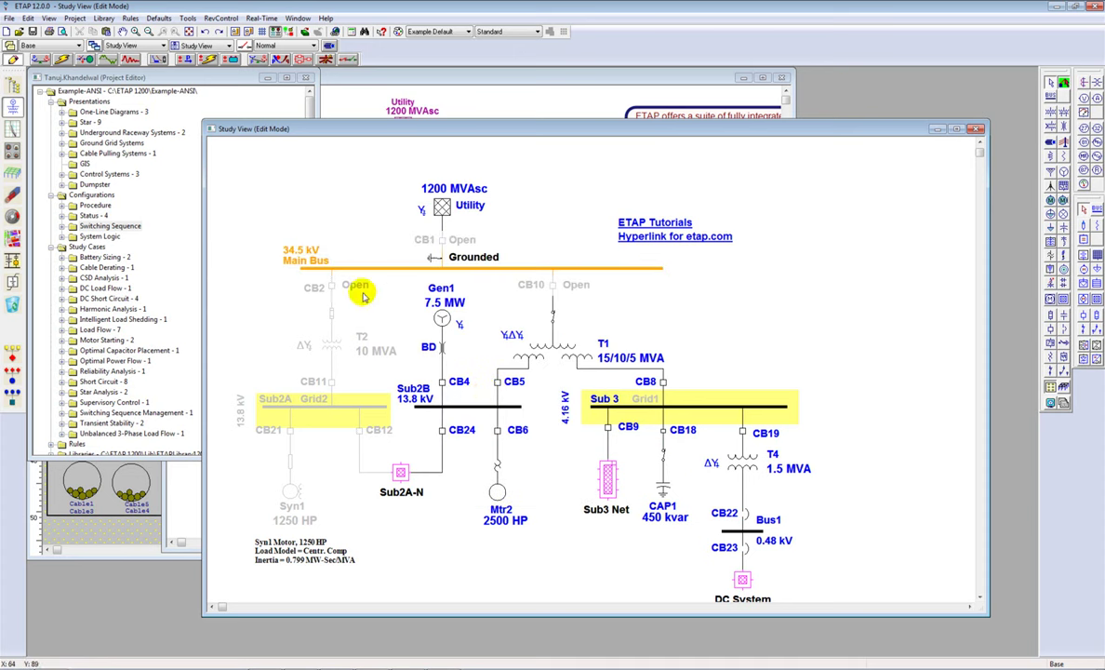